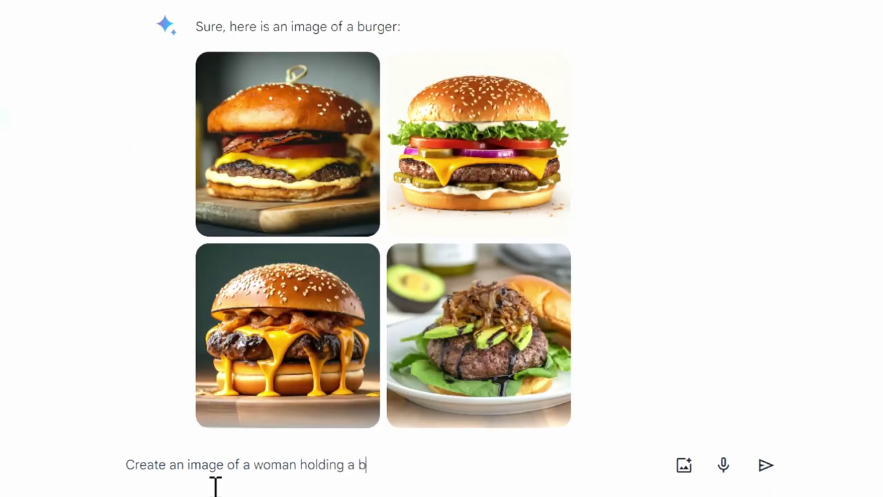
# - Submit the Gemini prompt 'Create an image of a woman holding a burger'
pyautogui.press('Return')
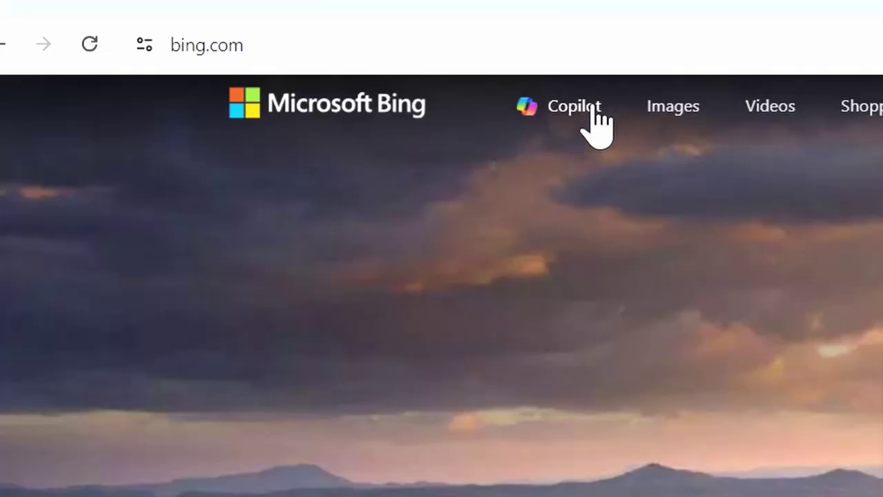
# - Start the Copilot prompt 'Create an image of a bacon cheeseburger' in the Ask me anything box
pyautogui.write('c')
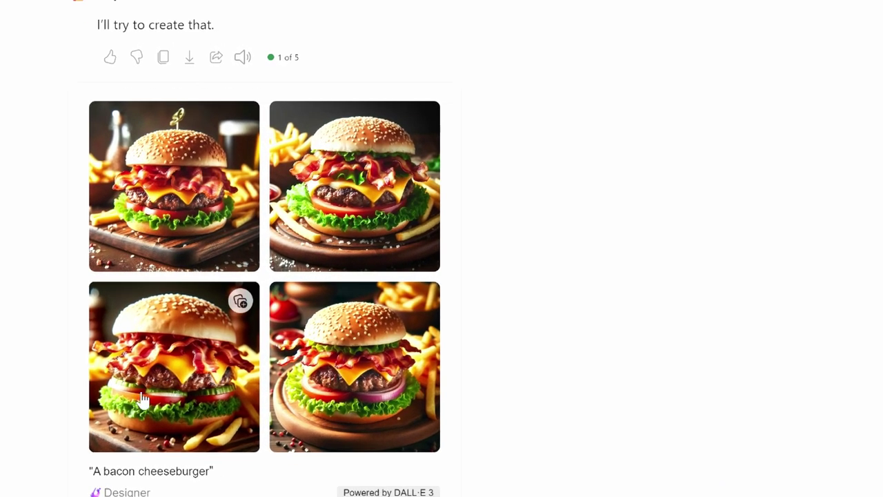
# - Recreate the top-left bacon cheeseburger image in Landscape format
pyautogui.click(174, 196)
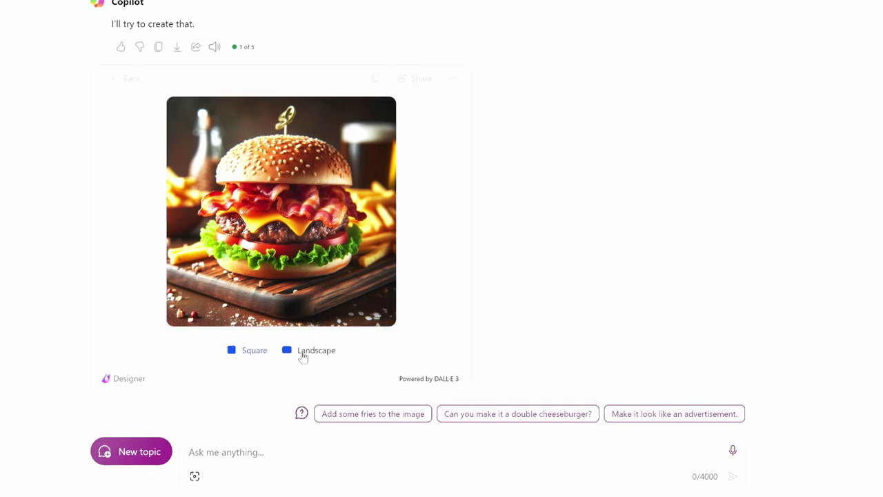
pyautogui.click(302, 353)
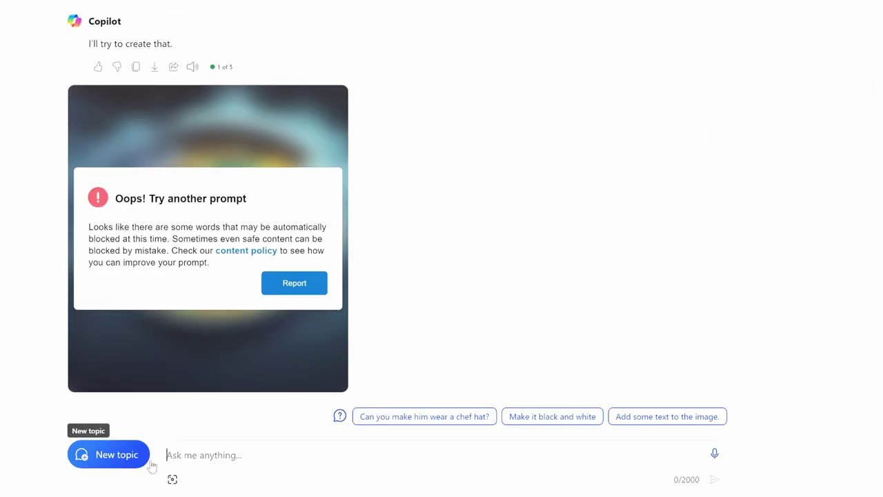
# - Begin a new image prompt starting 'Create a' in the Ask me anything box
pyautogui.write('Create a')
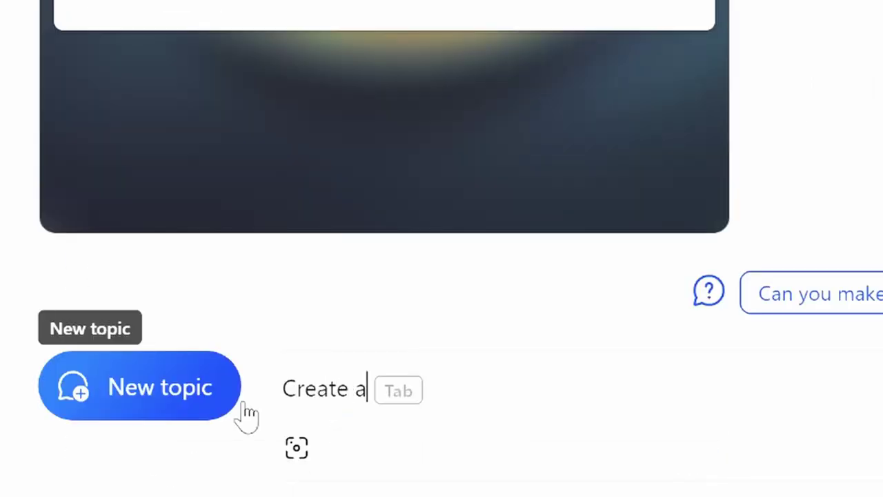